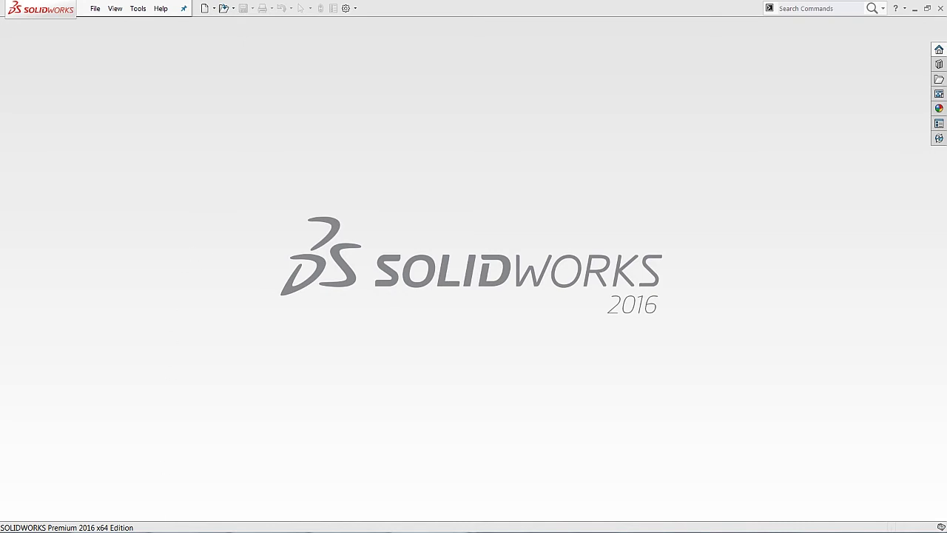
# - Bring up File References.jpg in Windows Photo Viewer, showing the part, assembly and drawing reference diagram
pyautogui.hotkey('alt', 'Tab')
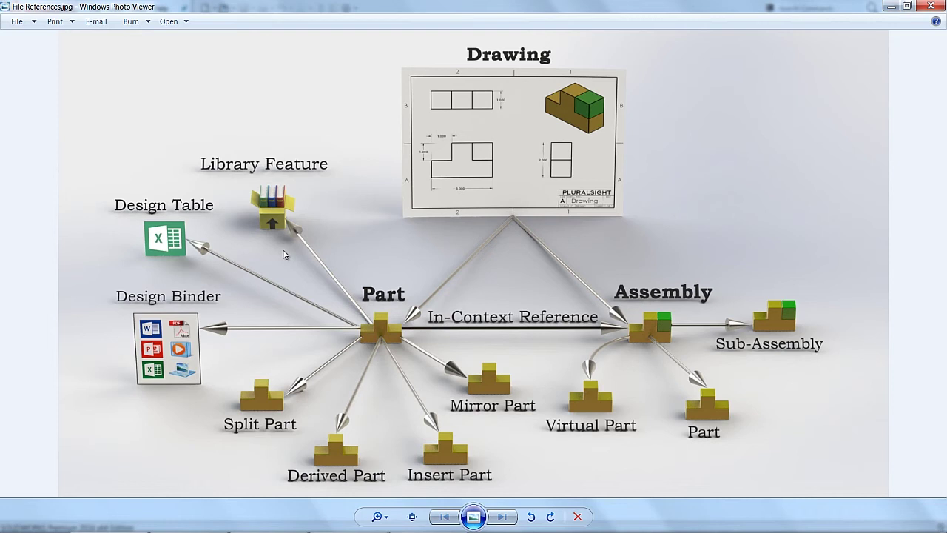
# - In the Open dialog, confirm calculator.SLDDRW references only calculator assy a.SLDASM
pyautogui.click(893, 7)
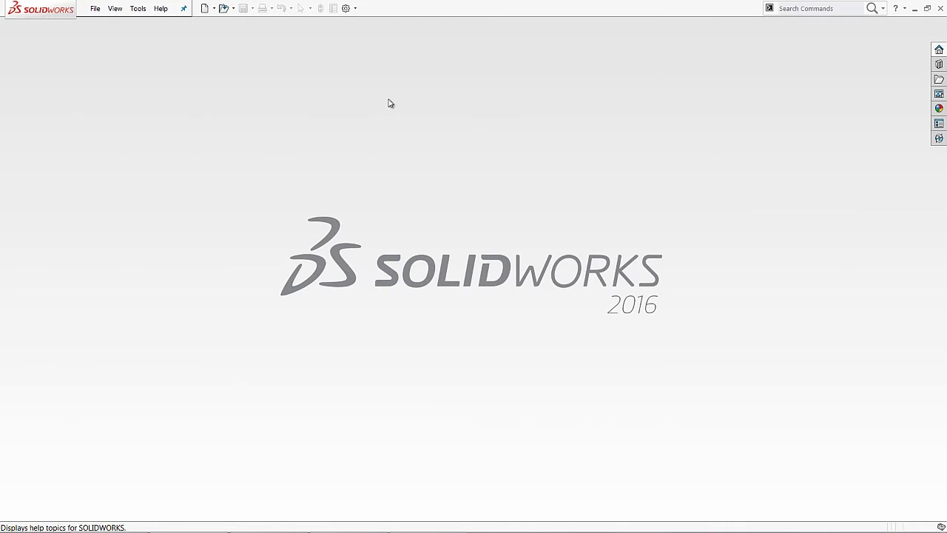
pyautogui.click(223, 9)
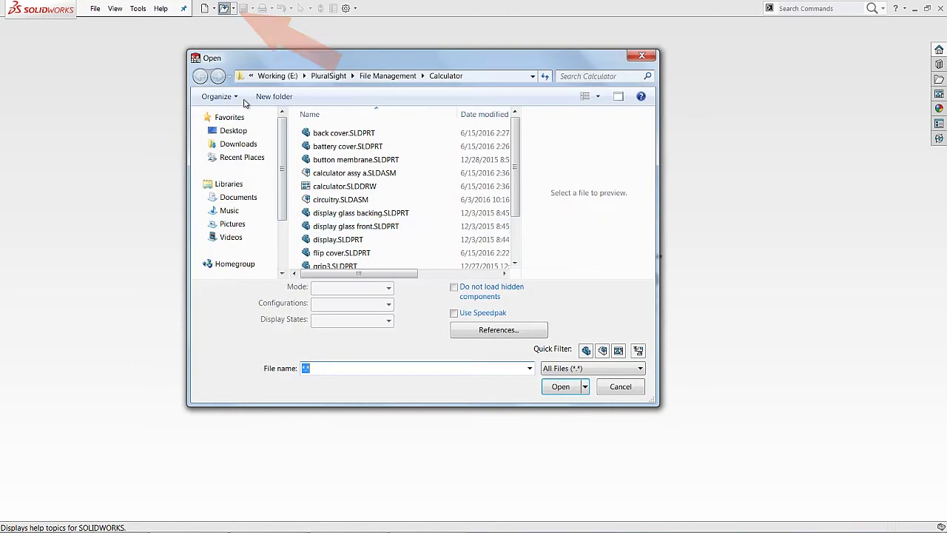
pyautogui.click(335, 187)
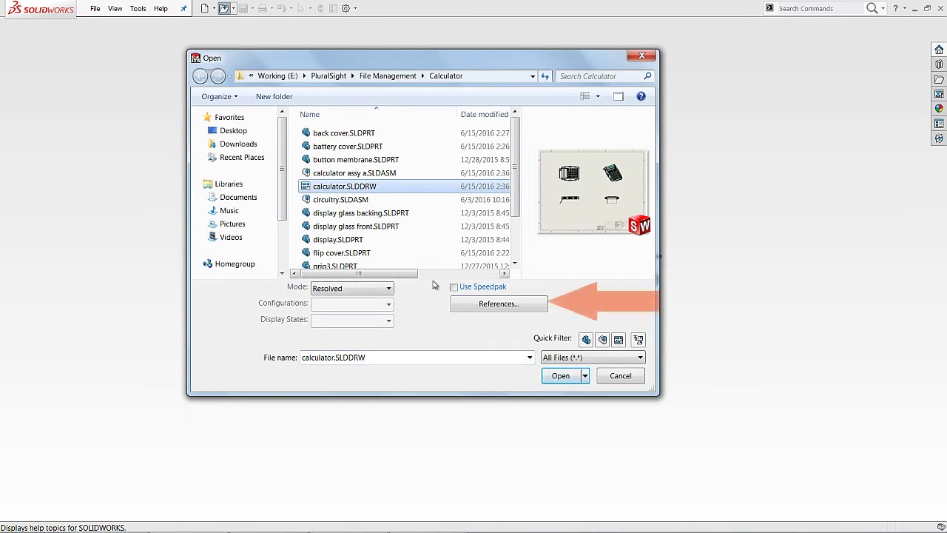
pyautogui.click(463, 305)
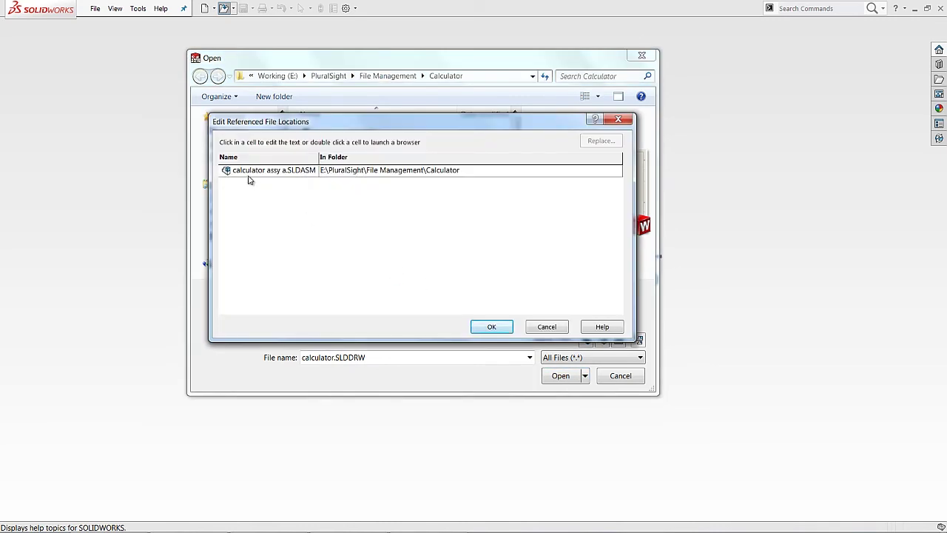
pyautogui.click(547, 326)
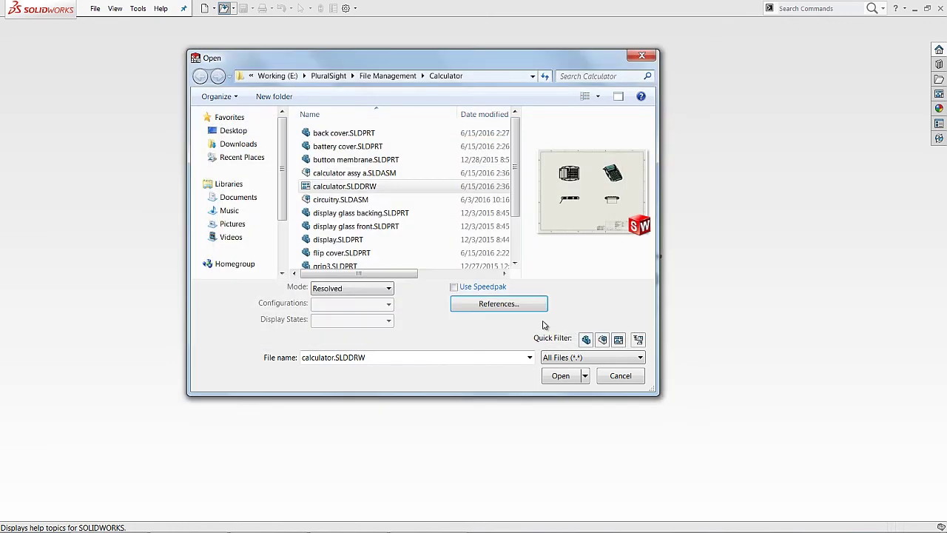
# - List the eight files referenced by calculator assy a.SLDASM, then cancel the Open dialog
pyautogui.click(330, 175)
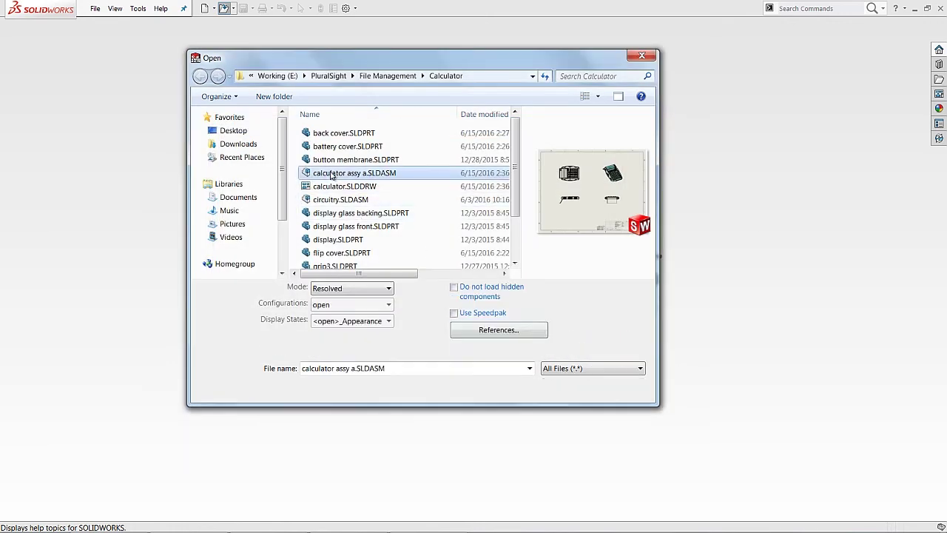
pyautogui.click(460, 331)
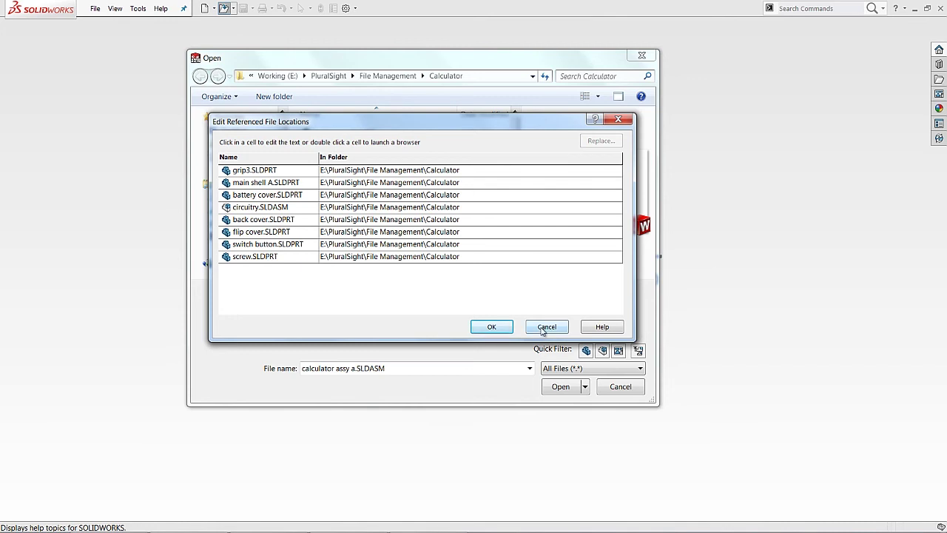
pyautogui.click(545, 327)
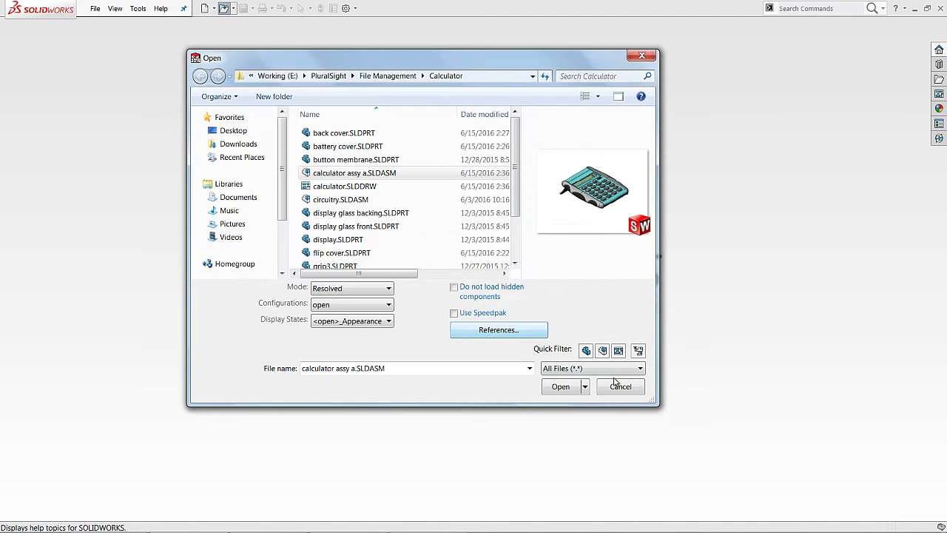
pyautogui.click(620, 387)
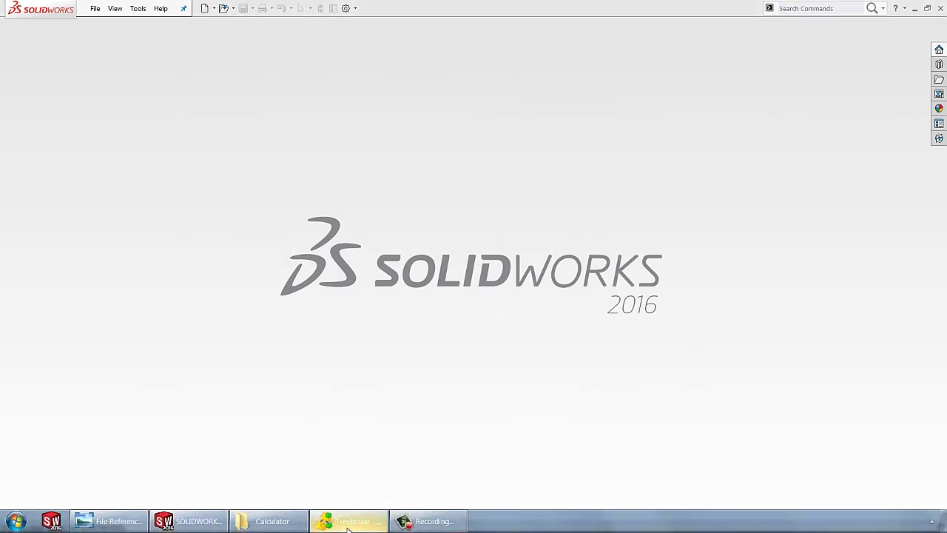
# - Drag calculator assy a.SLDASM from the Calculator folder onto the Treehouse canvas to show its reference tree
pyautogui.click(344, 521)
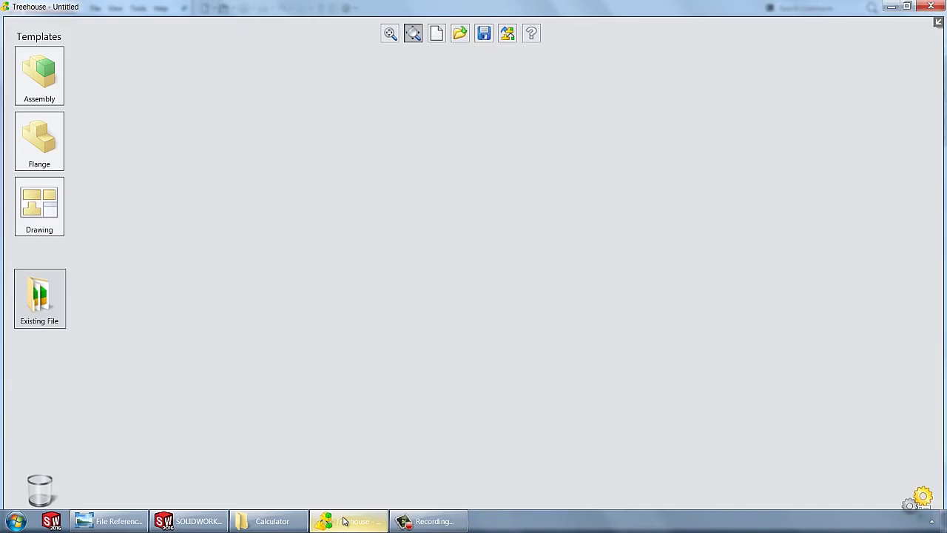
pyautogui.click(271, 520)
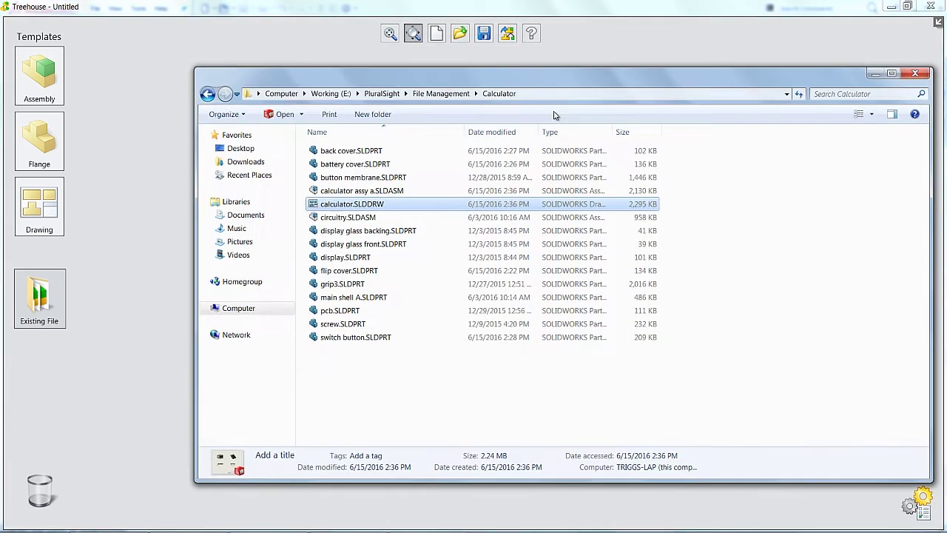
pyautogui.moveTo(555, 115); pyautogui.dragTo(736, 126)
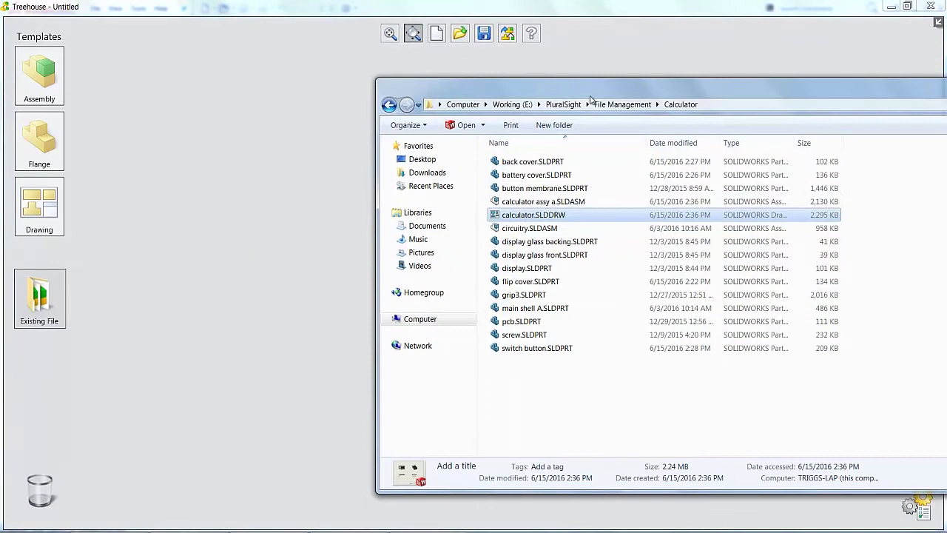
pyautogui.click(510, 202)
pyautogui.moveTo(511, 203); pyautogui.dragTo(287, 159)
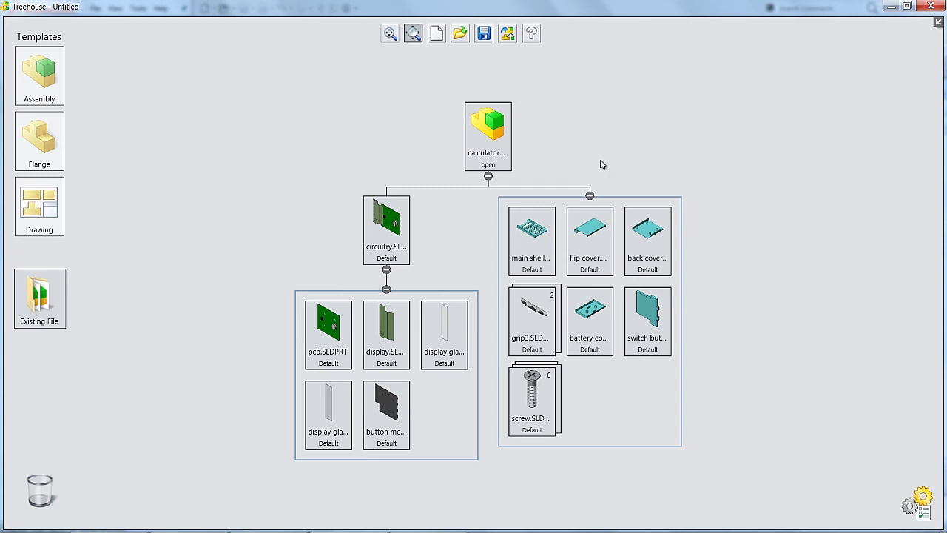
# - Pan the Treehouse canvas to move the calculator assembly tree up and left
pyautogui.moveTo(601, 163); pyautogui.dragTo(467, 158)
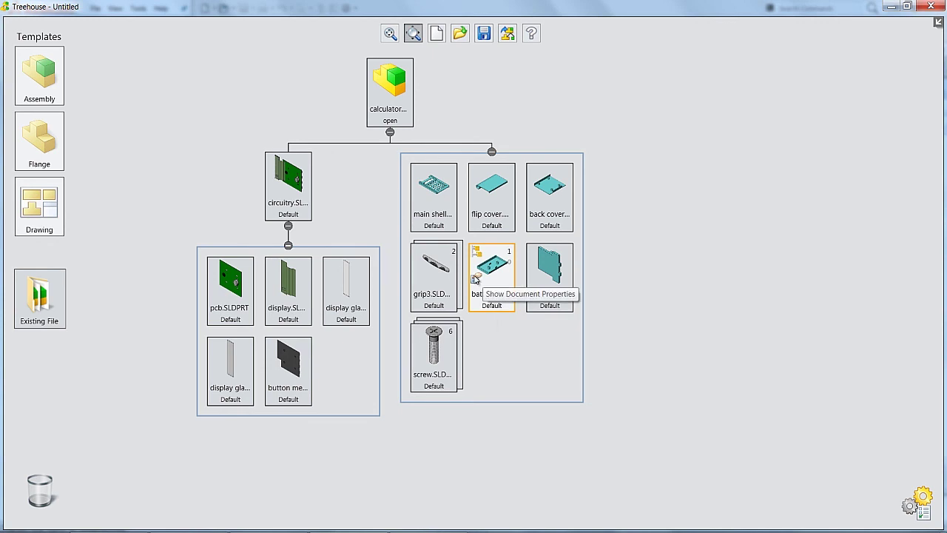
# - Check the battery cover's custom properties (Description '3D Printed') and close them unchanged
pyautogui.click(476, 278)
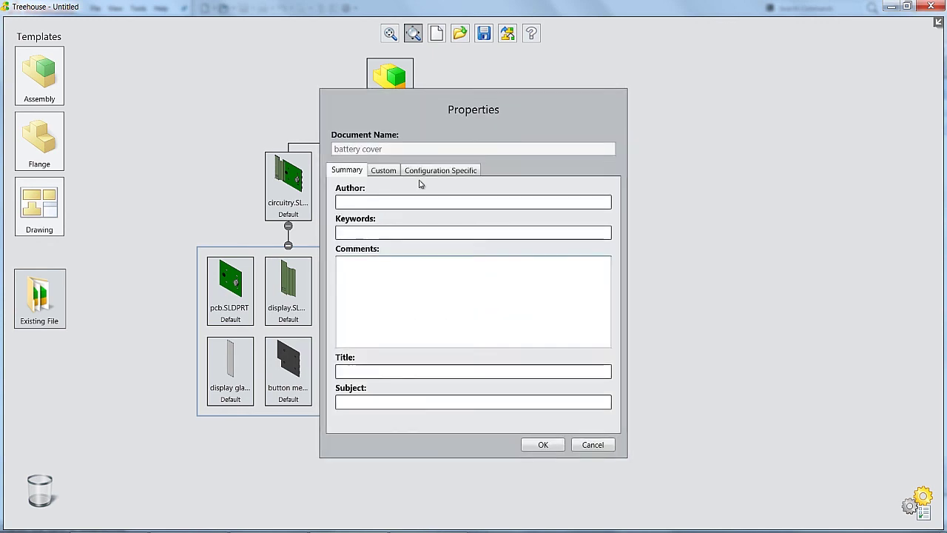
pyautogui.click(385, 170)
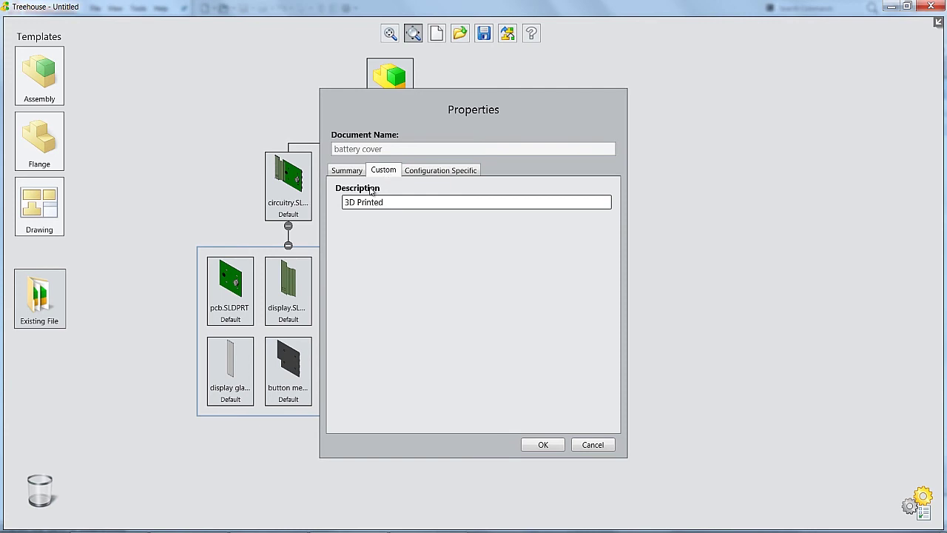
pyautogui.click(593, 444)
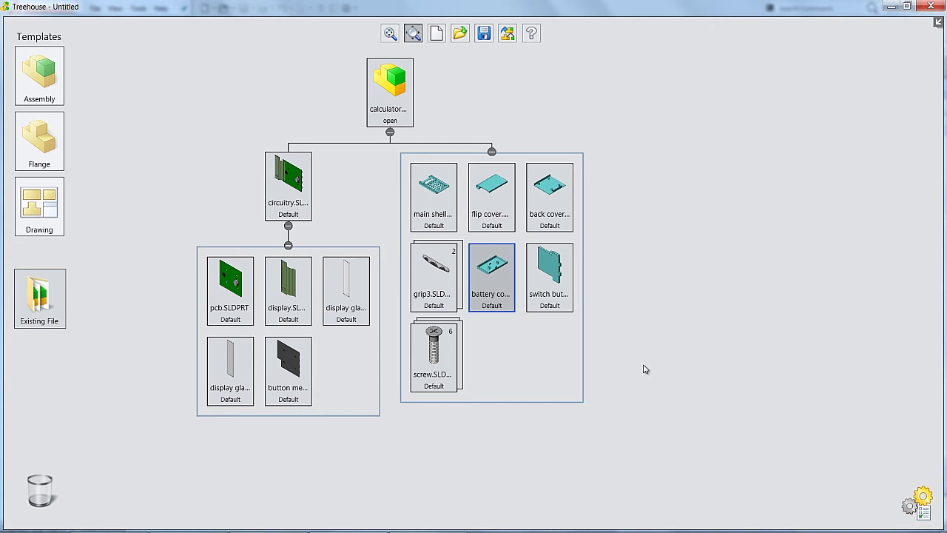
# - From Recent Documents, view the storage locations of calculator assy a.SLDASM's eight referenced parts
pyautogui.click(893, 7)
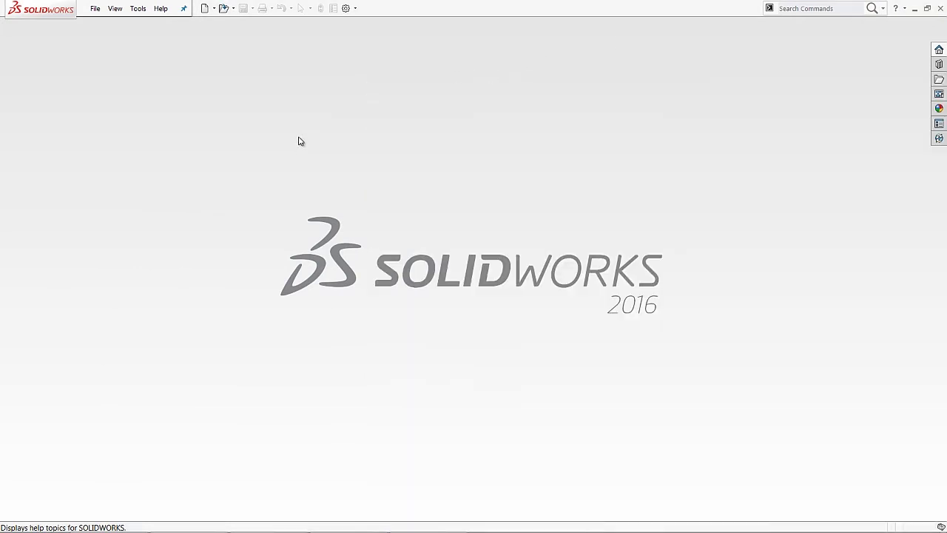
pyautogui.press('r')
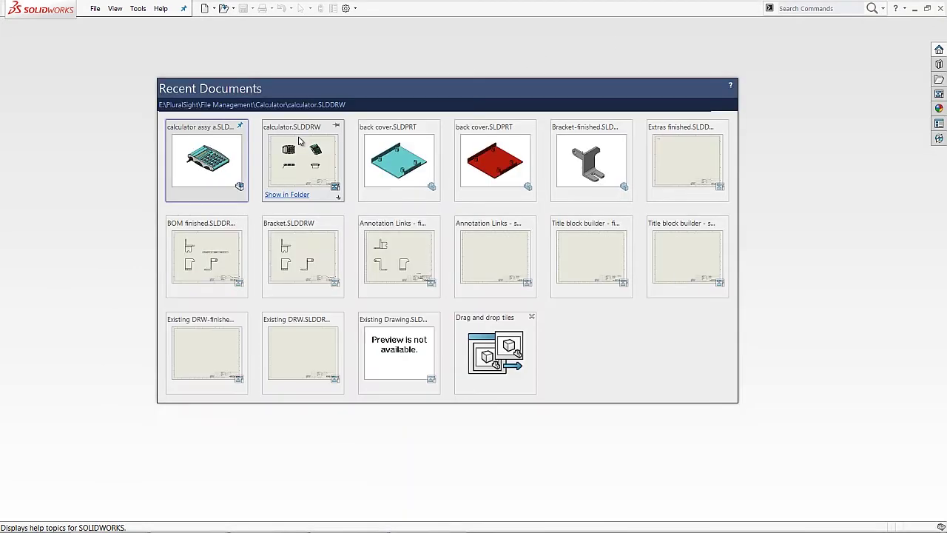
pyautogui.click(240, 194)
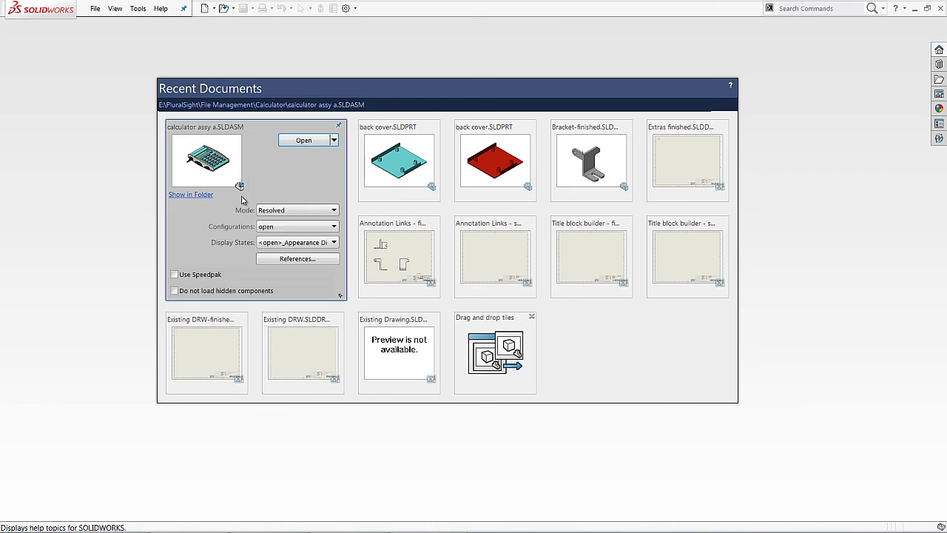
pyautogui.click(261, 260)
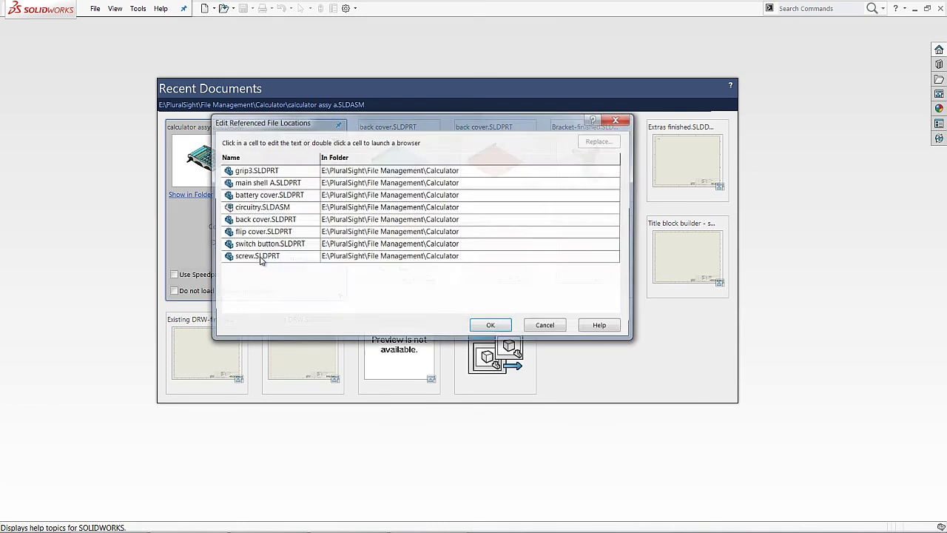
pyautogui.click(547, 330)
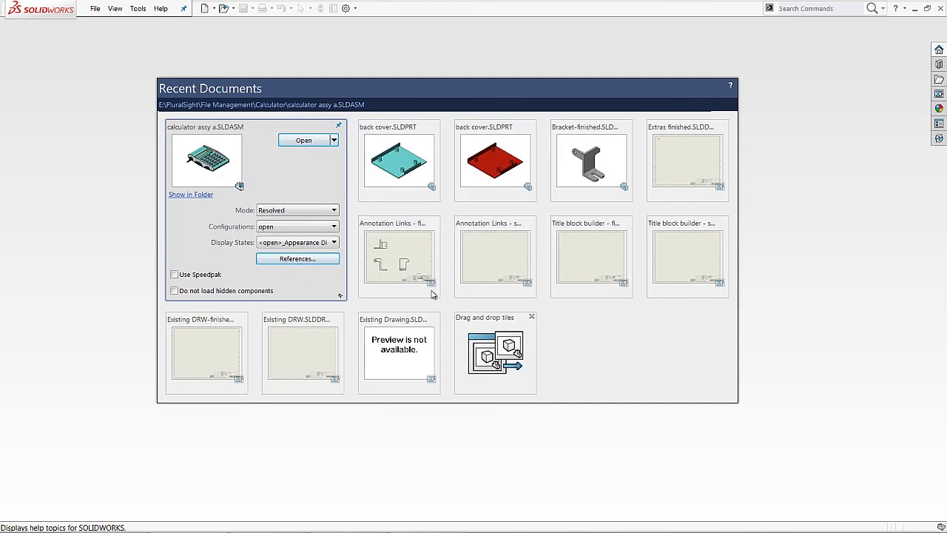
pyautogui.click(341, 297)
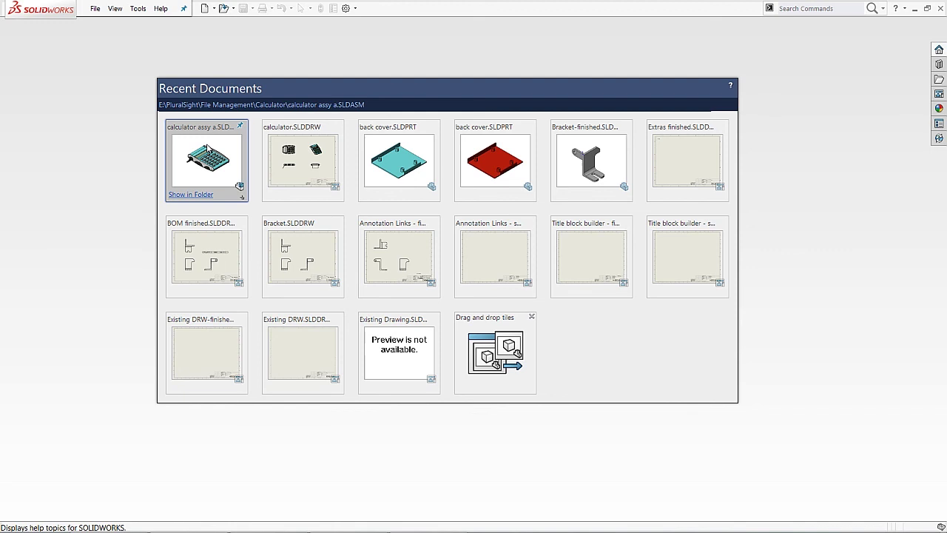
# - Open calculator assy a.SLDASM, expand circuitry<1> to inspect its pcb part, then collapse it
pyautogui.click(212, 149)
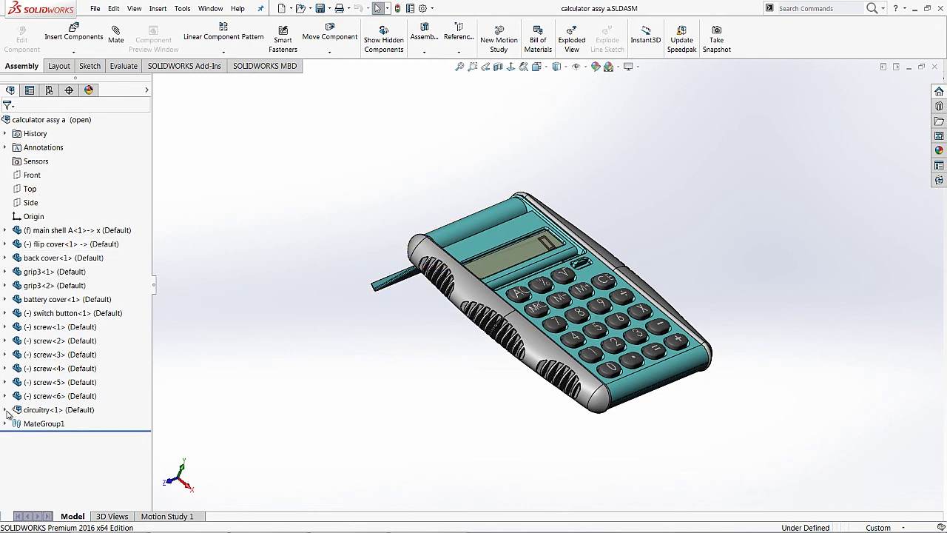
pyautogui.click(5, 410)
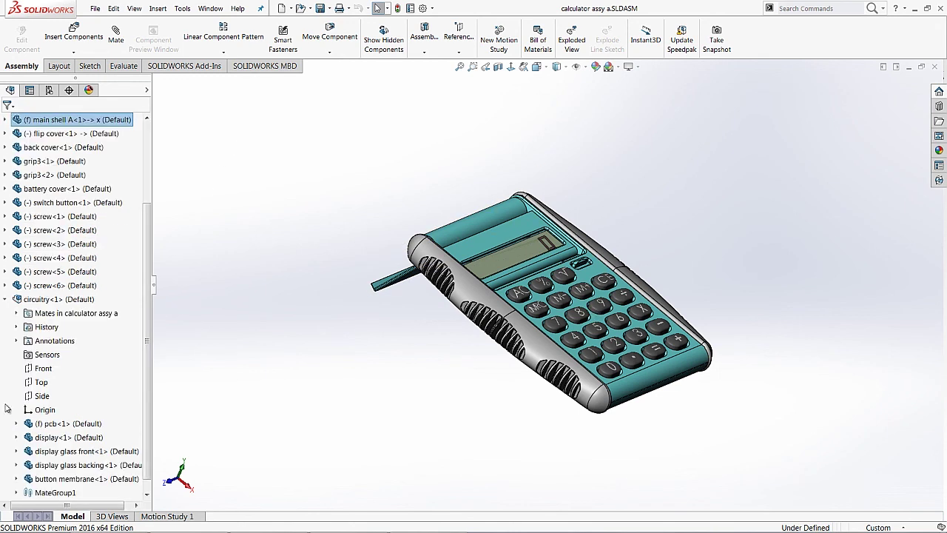
pyautogui.click(65, 300)
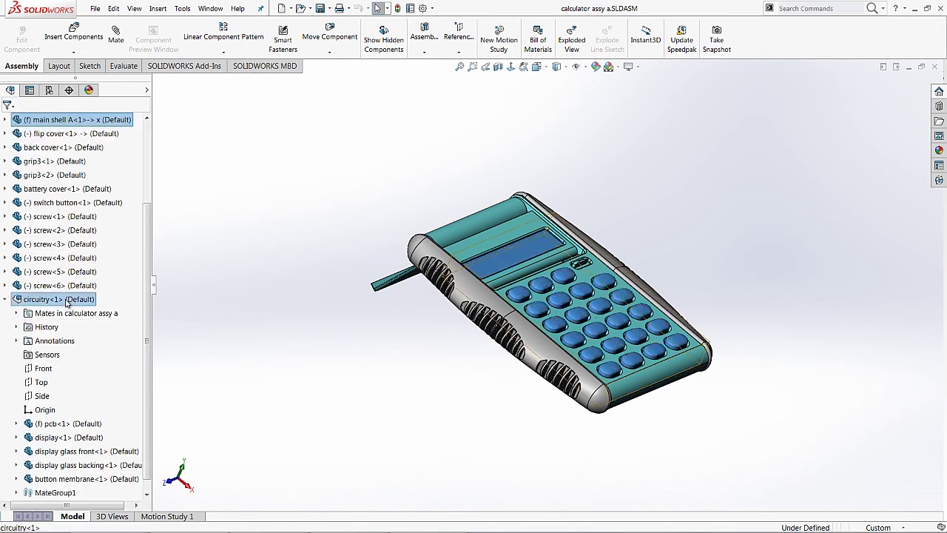
pyautogui.click(81, 424)
pyautogui.click(222, 405)
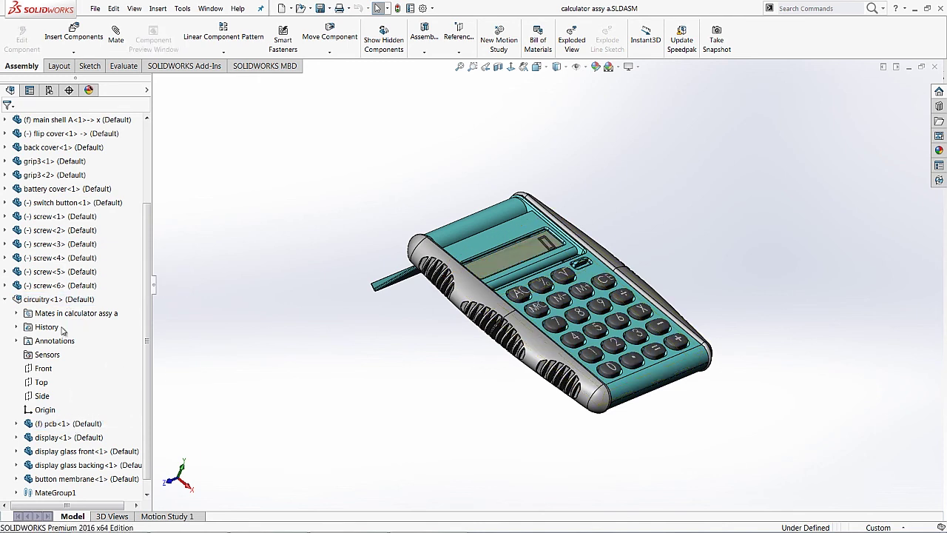
pyautogui.click(5, 298)
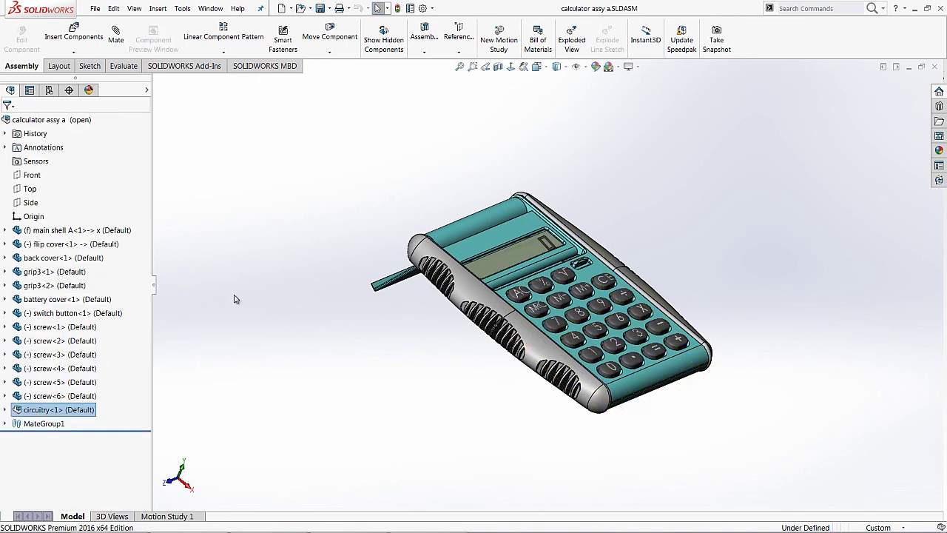
pyautogui.click(56, 245)
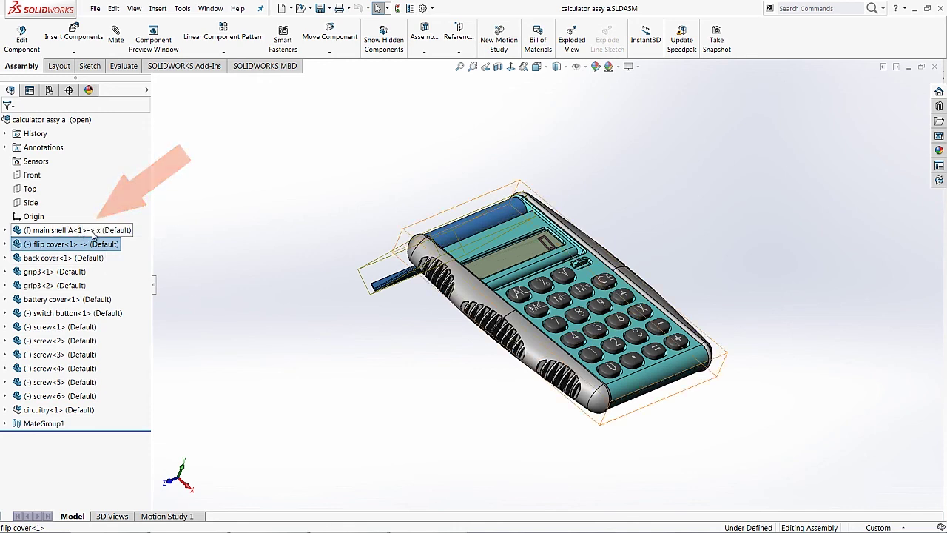
pyautogui.click(93, 235)
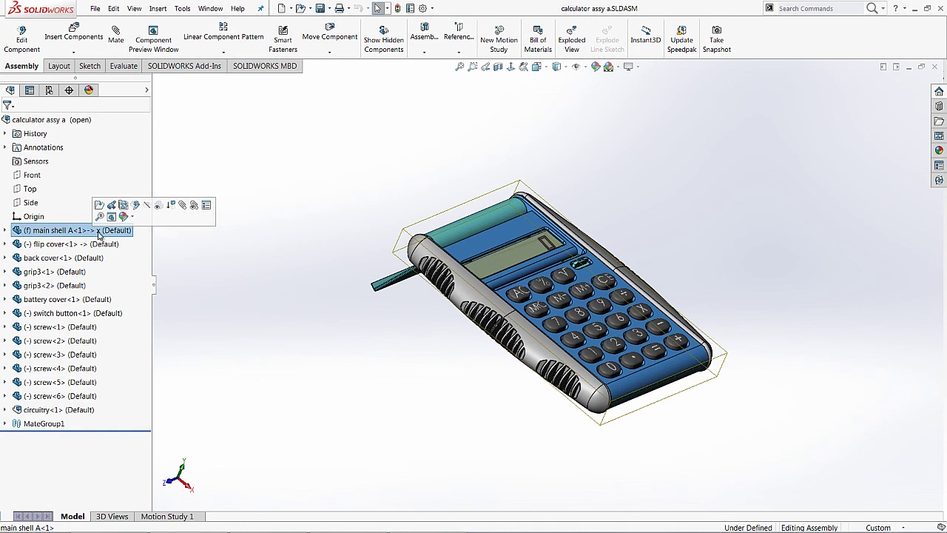
pyautogui.click(272, 221)
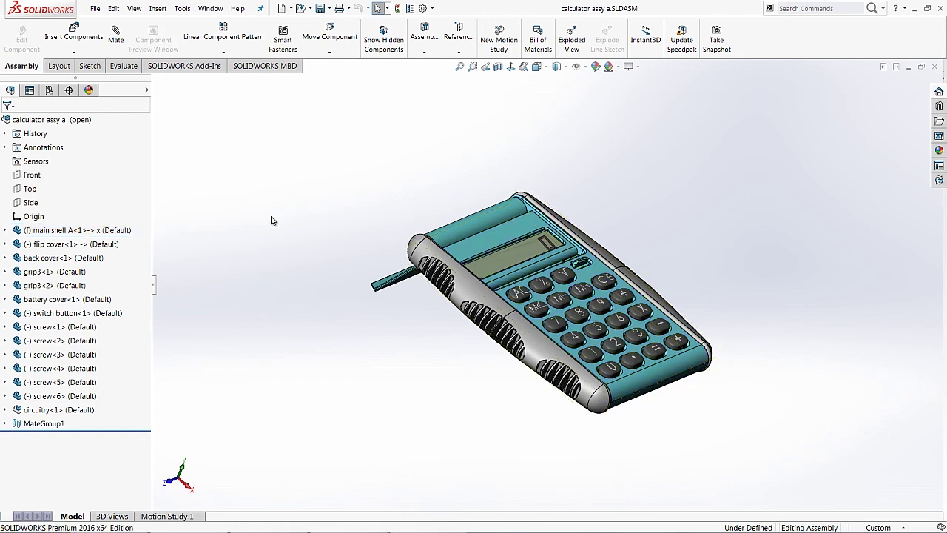